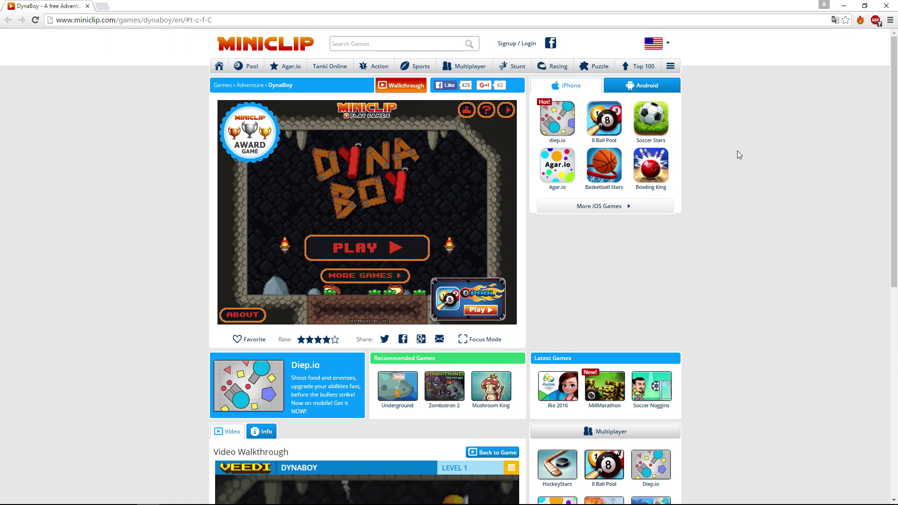
Find and select 00000474-chrome.exe in Cheat Engine's process list.
key("alt+Tab")
key("alt+Tab")
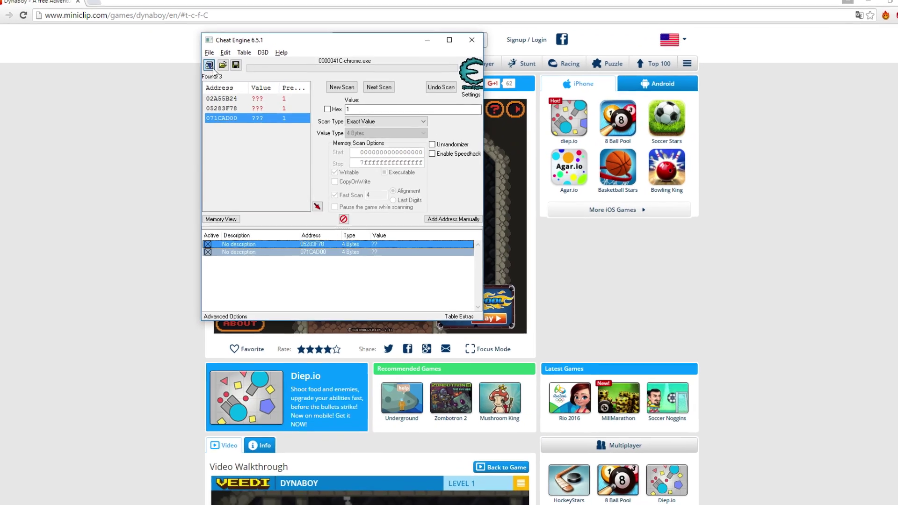
left_click(213, 67)
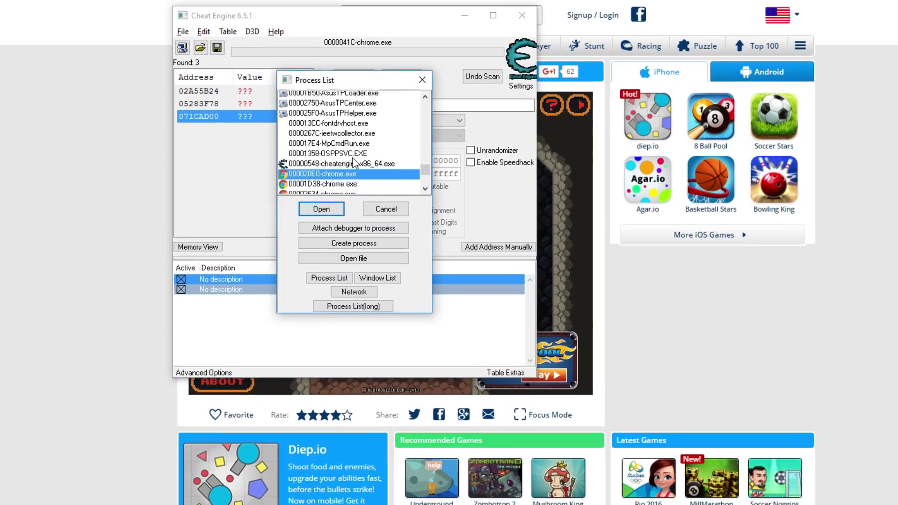
scroll(351, 148, "down", 3)
scroll(379, 176, "down", 3)
scroll(386, 196, "up", 2)
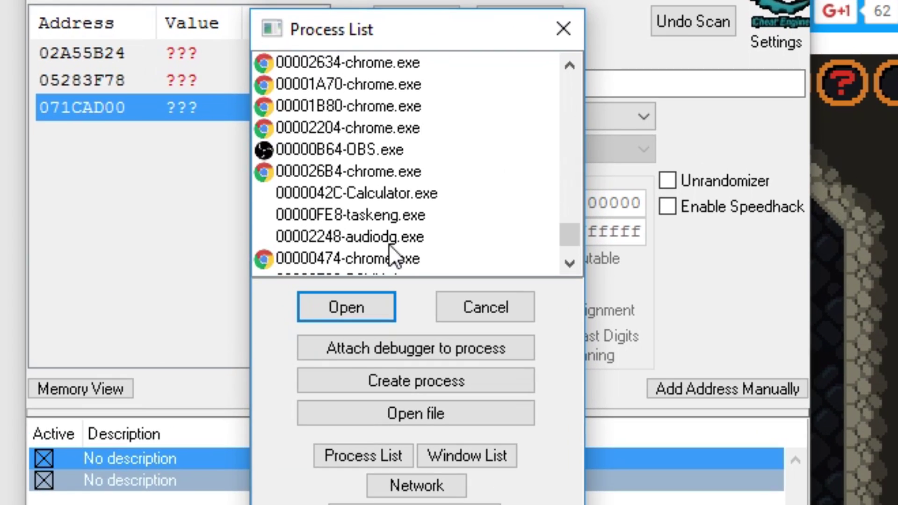
scroll(390, 195, "up", 4)
left_click(390, 194)
scroll(391, 194, "down", 3)
scroll(383, 193, "down", 3)
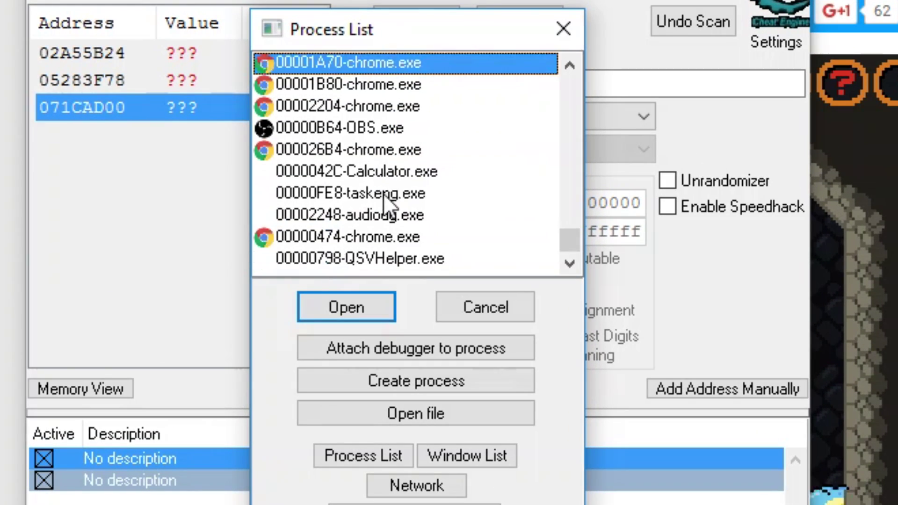
left_click(384, 233)
scroll(383, 211, "up", 3)
scroll(422, 211, "up", 3)
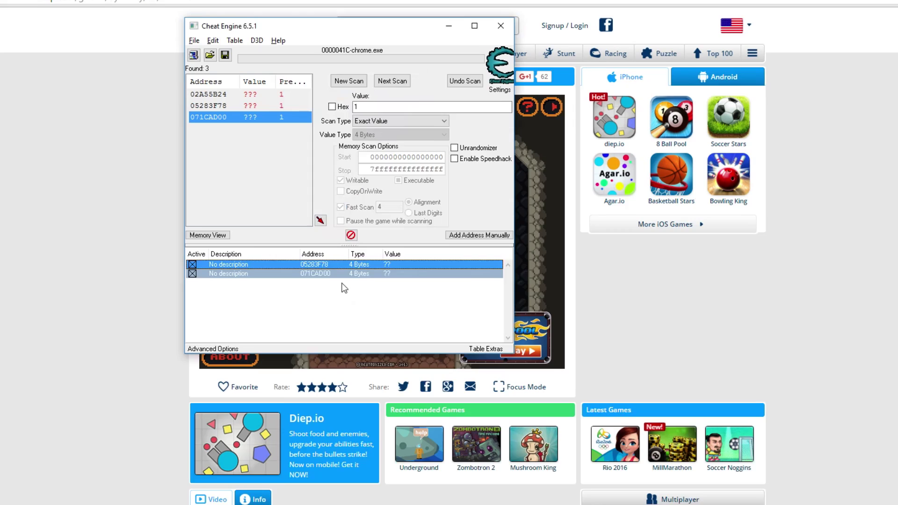
Move the Calculator window right and switch it to standard mode.
key("alt+Tab")
key("Tab")
left_click_drag(491, 163, 763, 167)
left_click(617, 181)
left_click(646, 202)
key("alt+Tab")
key("Tab")
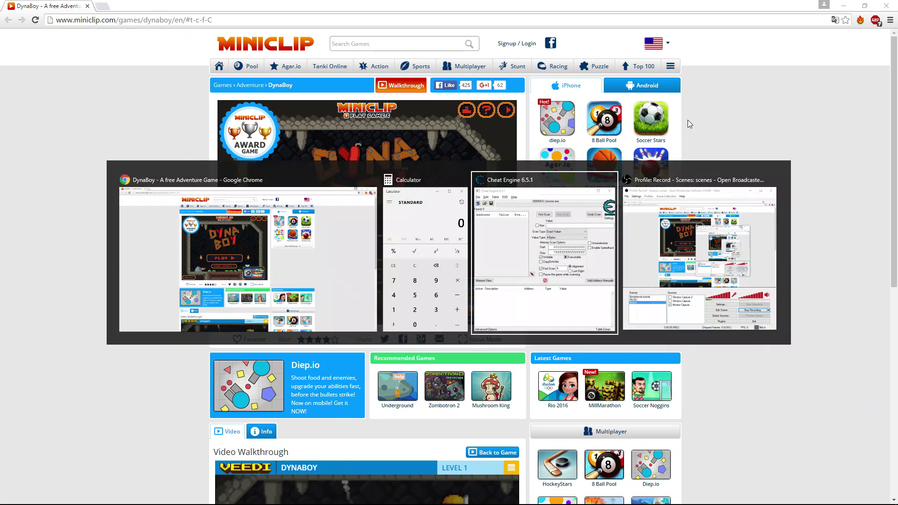
key("alt+Tab")
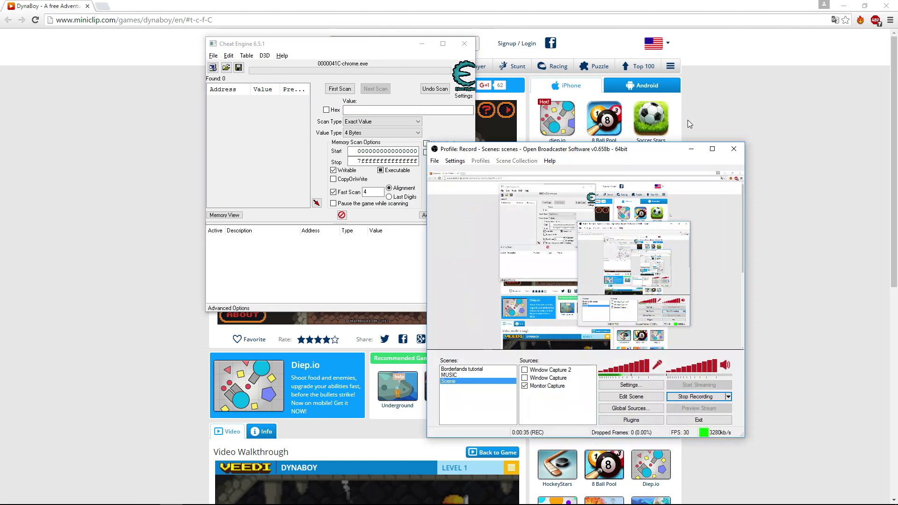
key("alt+Tab")
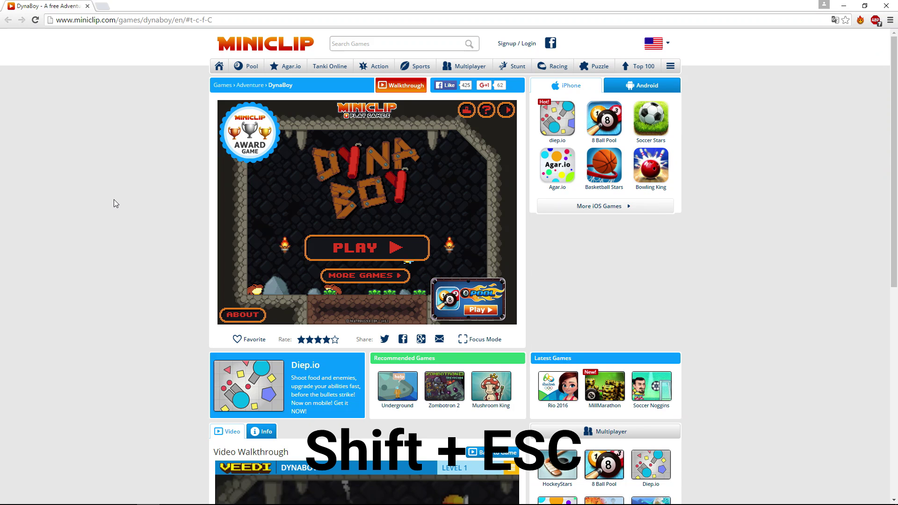
Bring up Chrome's task manager beside the page and select Shockwave Flash, process ID 1140.
key("shift+Escape")
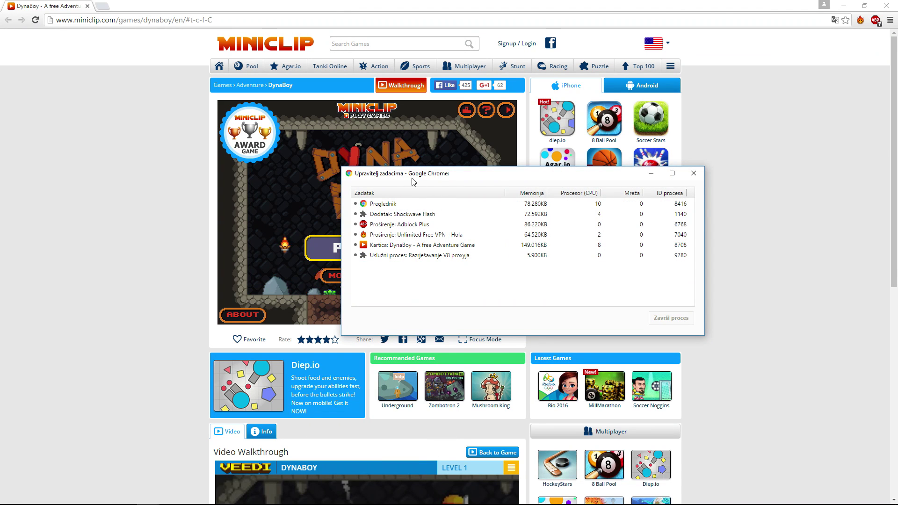
left_click_drag(413, 182, 526, 180)
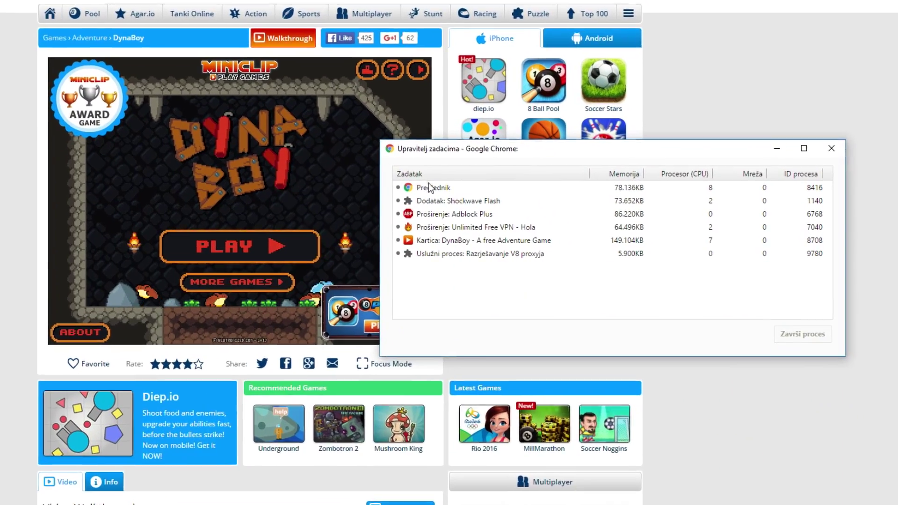
left_click(442, 201)
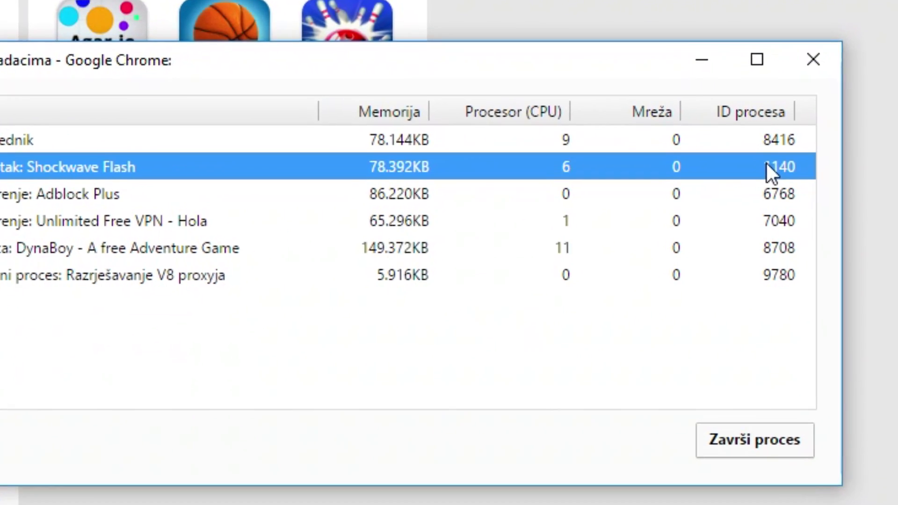
key("alt+Tab")
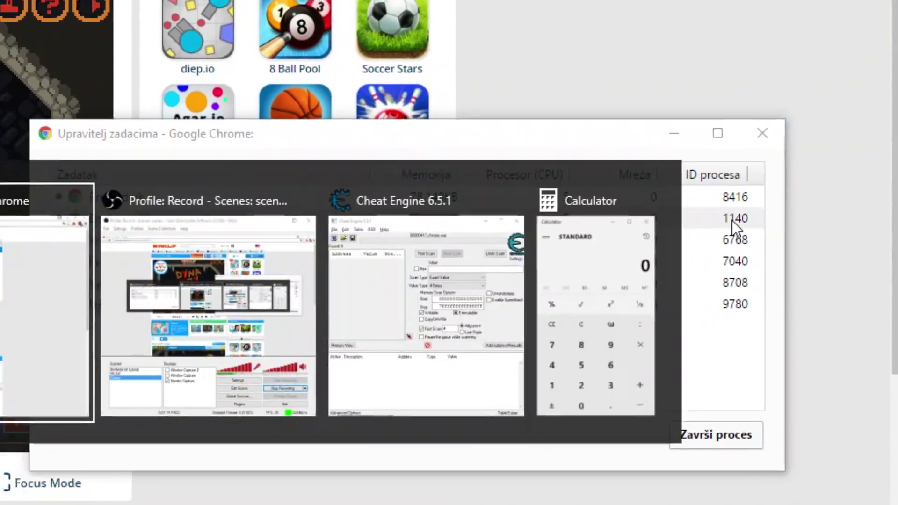
key("alt+Tab")
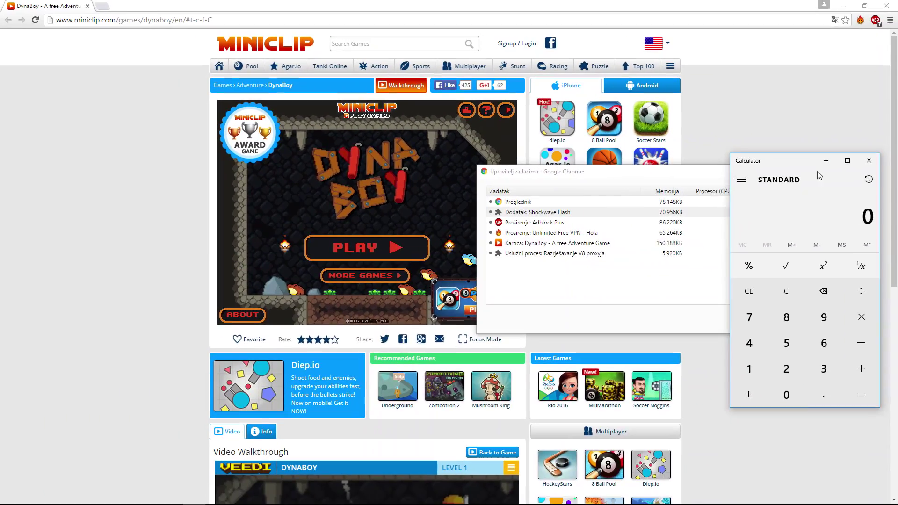
Switch Calculator to programmer mode and show decimal 1140 as hex 474.
left_click_drag(758, 152, 267, 126)
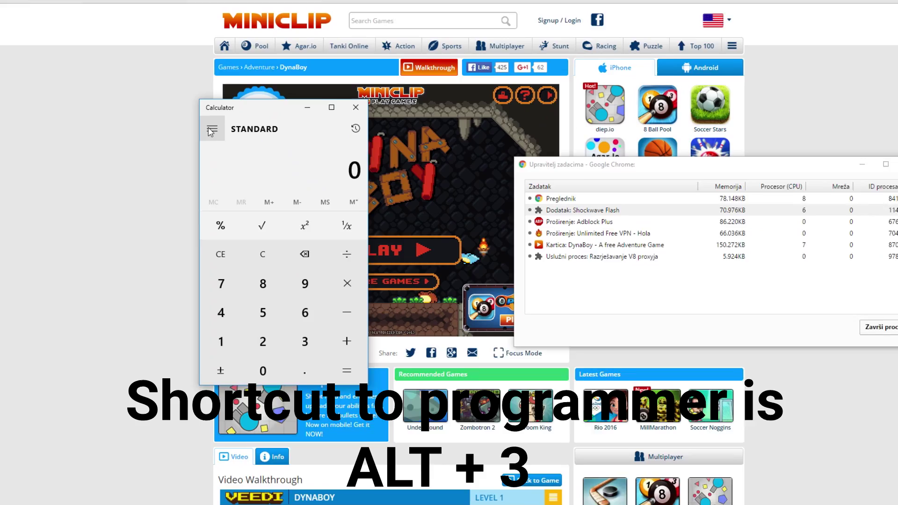
left_click(212, 131)
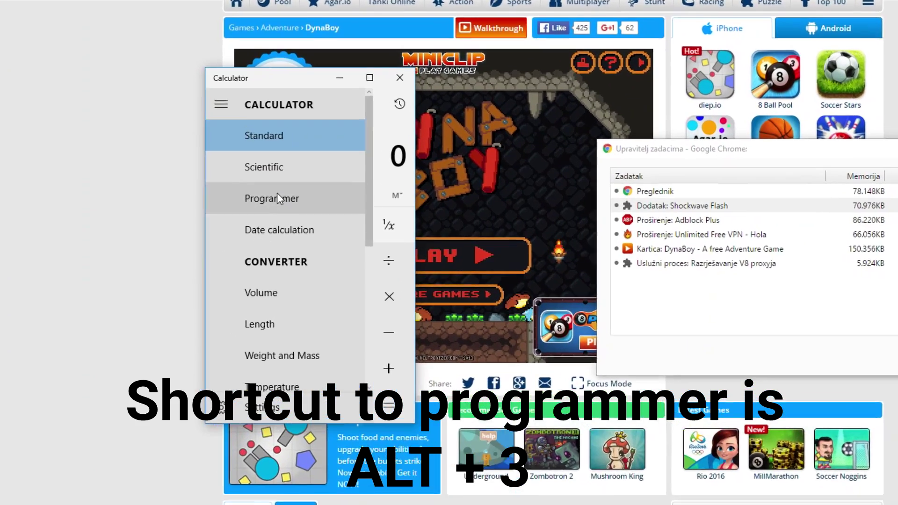
left_click(270, 197)
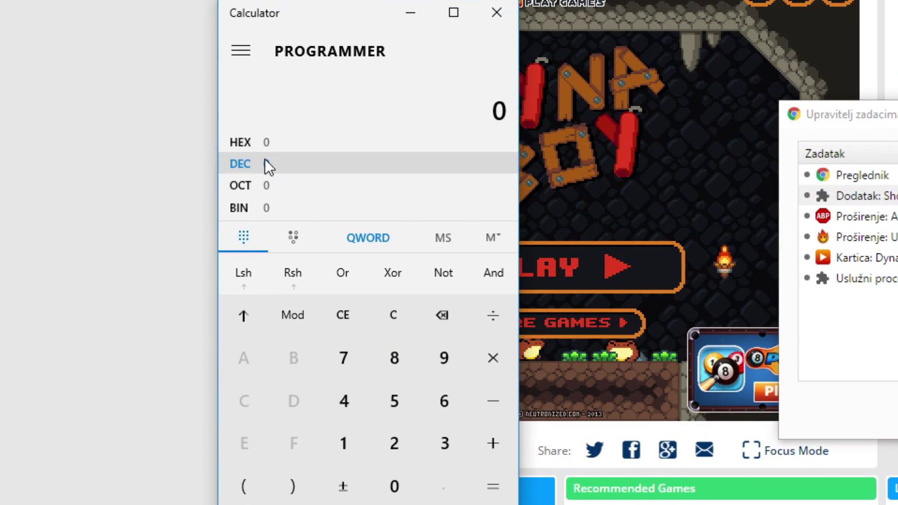
type("1")
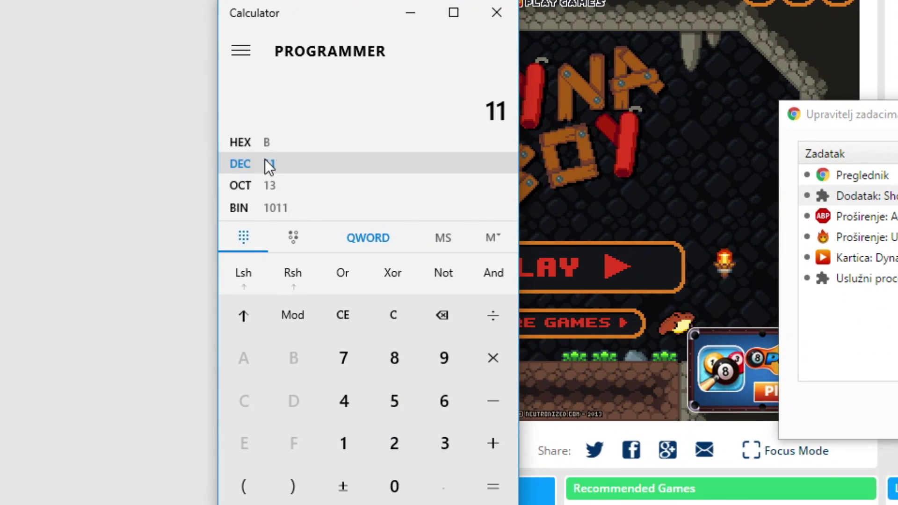
type(",140")
left_click(294, 155)
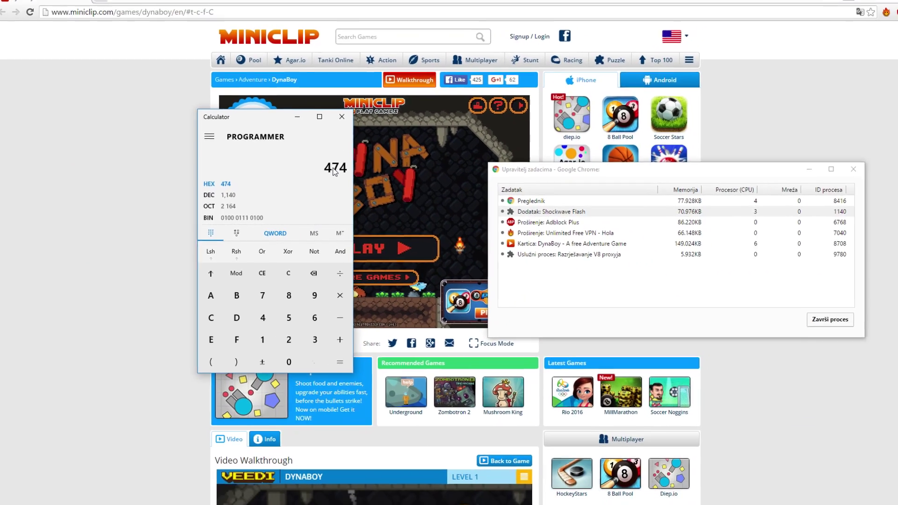
Attach Cheat Engine to the 00000474-chrome.exe process and return to the game.
key("alt+Tab")
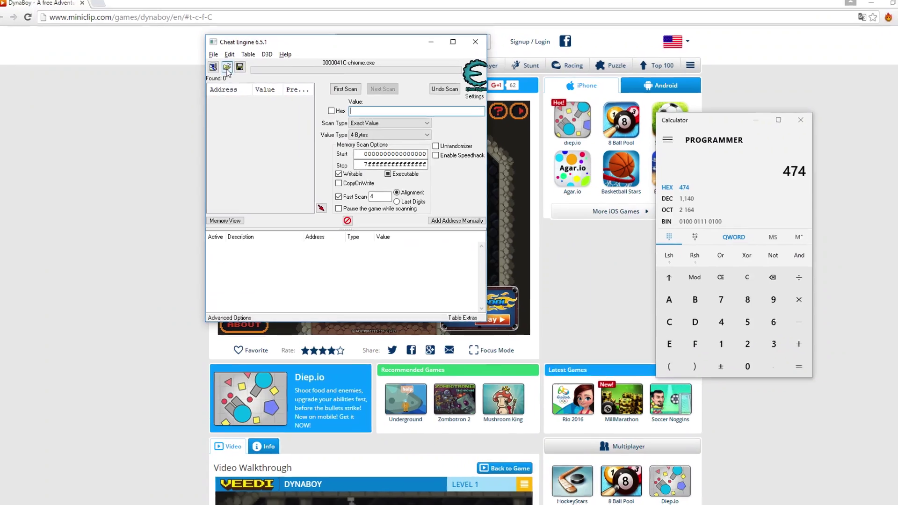
left_click(214, 66)
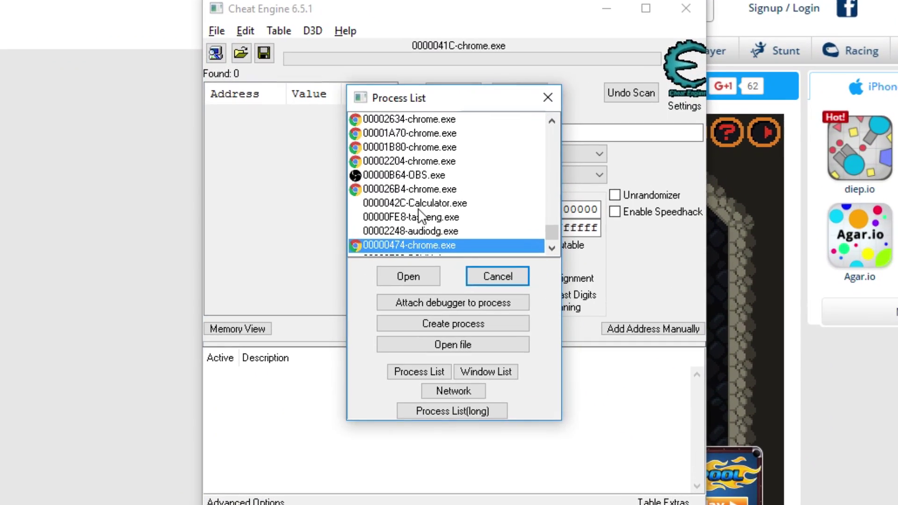
left_click(421, 223)
left_click(409, 276)
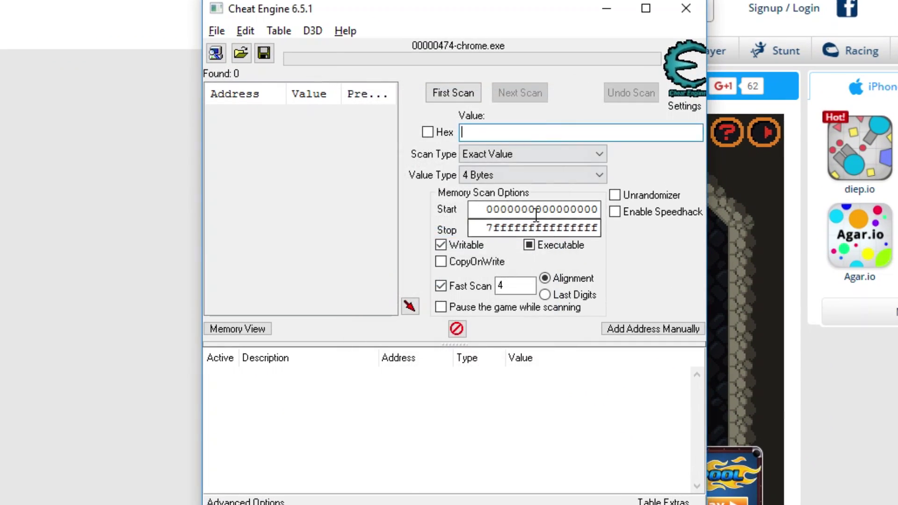
key("alt+Tab")
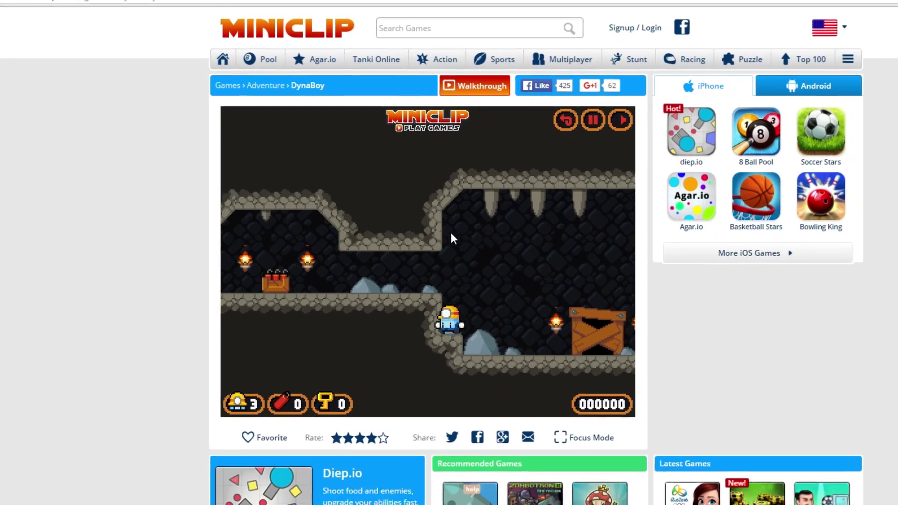
Move the DynaBoy character left and up through the cave, then return to Cheat Engine.
key("Left")
key("Left")
key("Up")
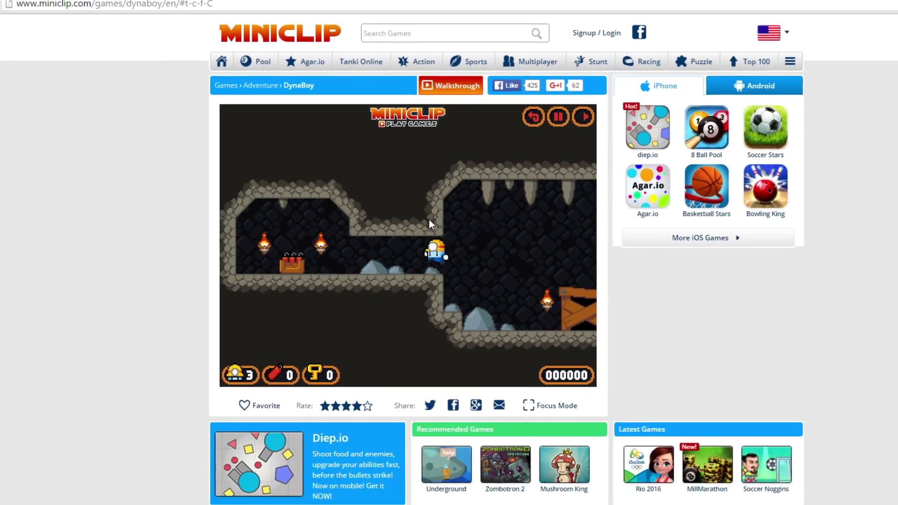
key("alt+Tab")
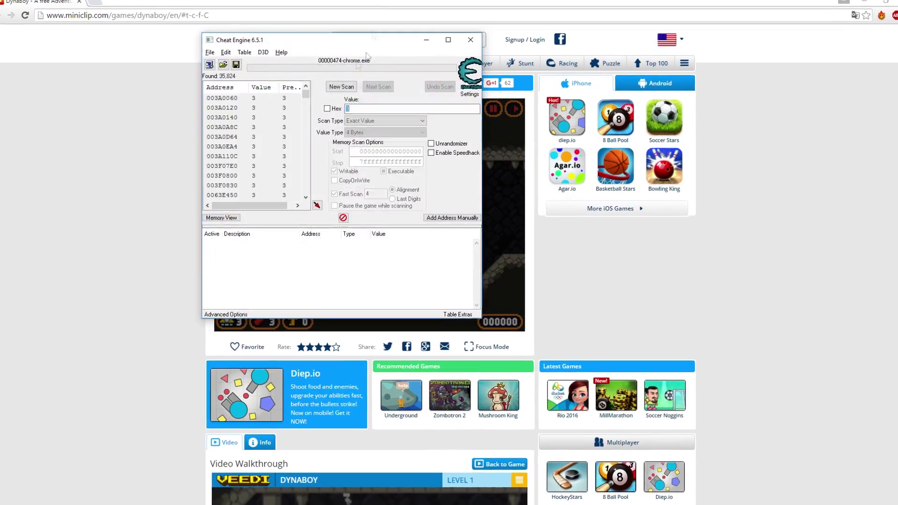
key("alt+Tab")
key("alt+Tab")
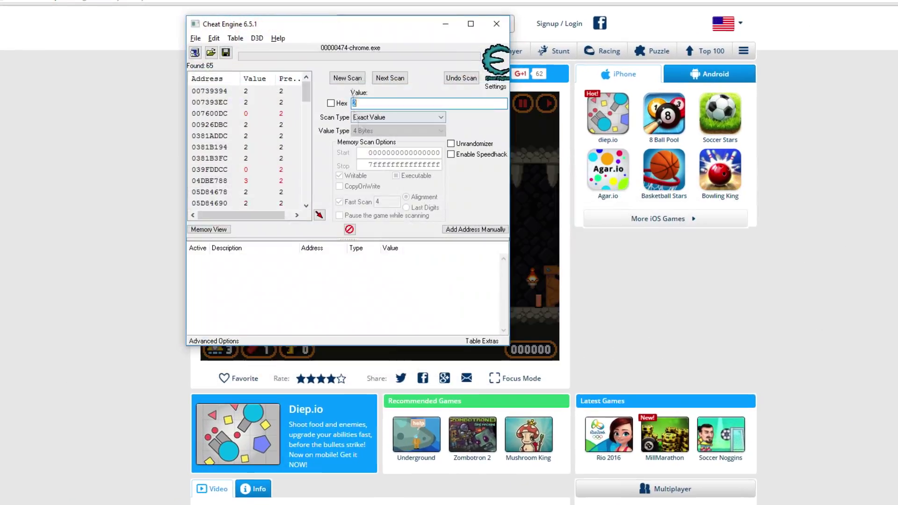